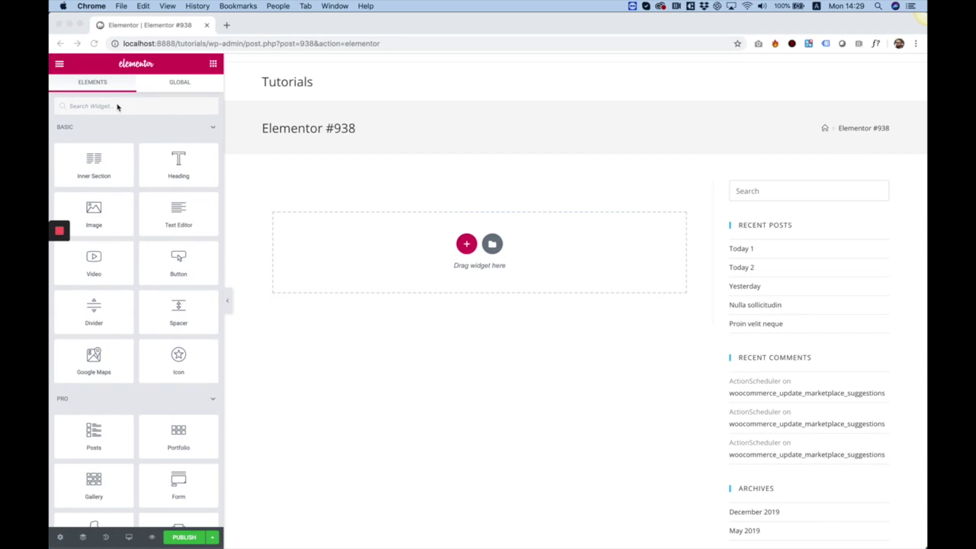
- Search widgets for 'link hover' and place a Link Hover Effects widget on the page
left_click(103, 109)
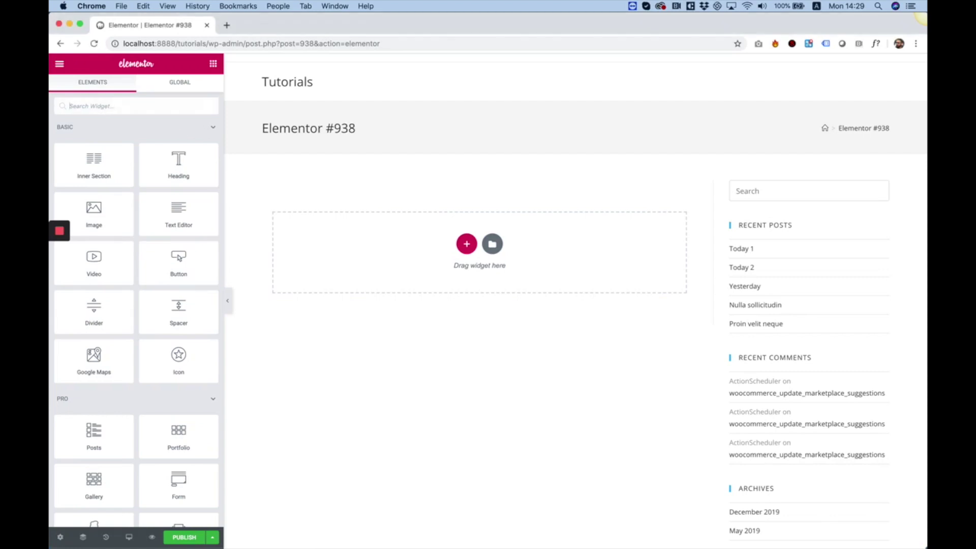
type("link hover")
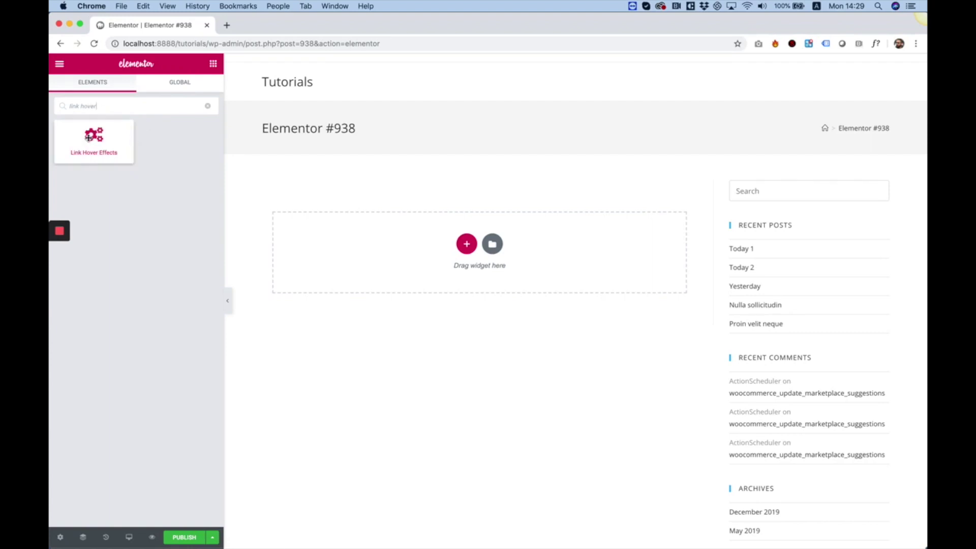
left_click_drag(89, 138, 414, 244)
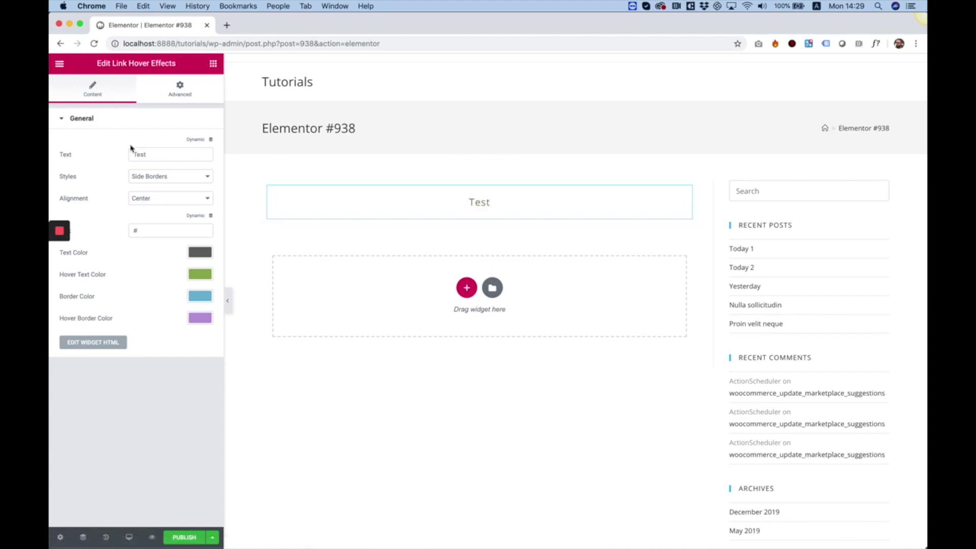
- Replace the link text 'Test' with 'Hover Me'
left_click(148, 154)
double_click(147, 155)
type("H")
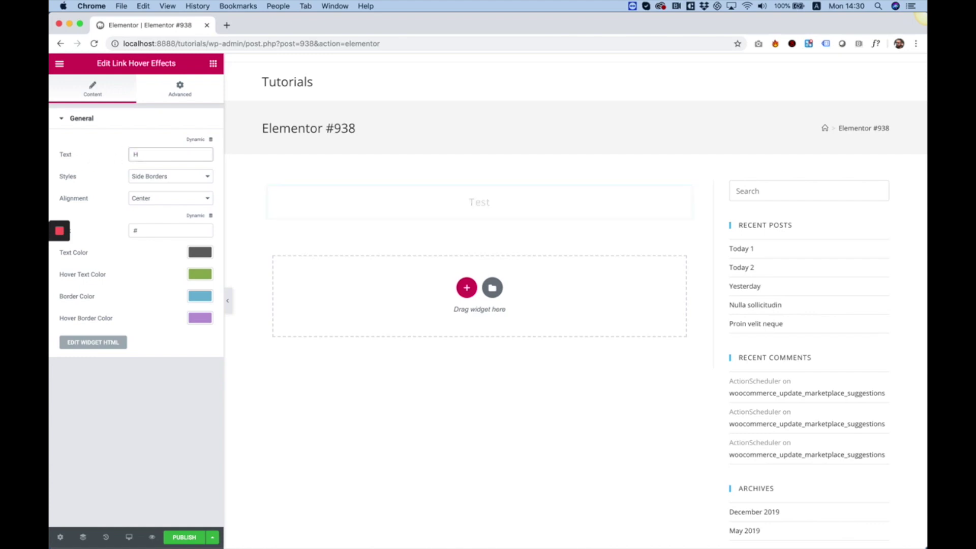
type("over M")
type("e")
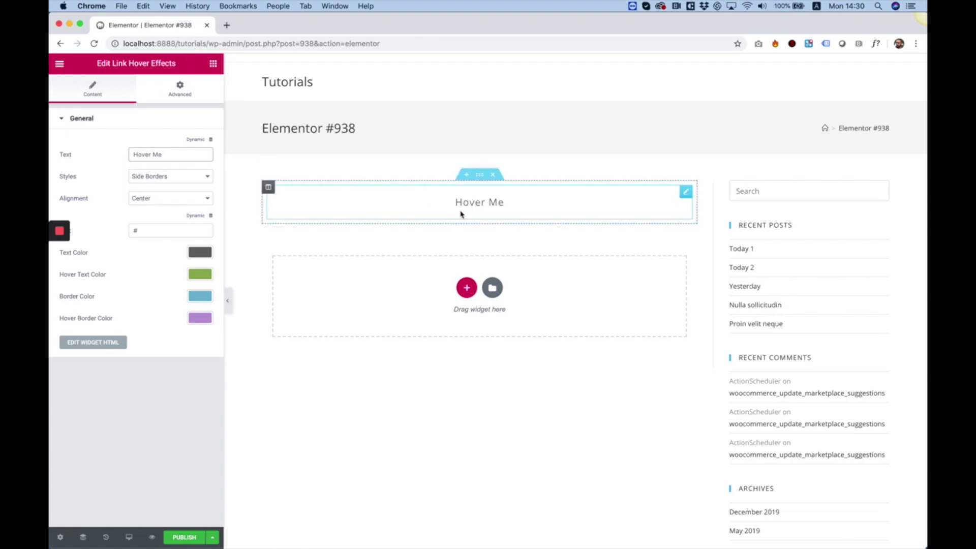
left_click(157, 178)
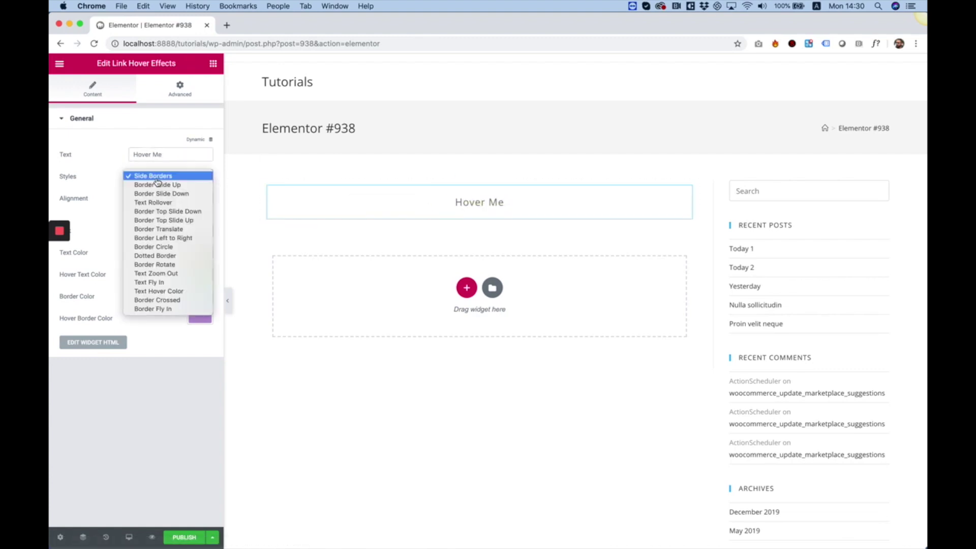
- Try the Dotted Border style, then settle on Border Crossed
left_click(159, 257)
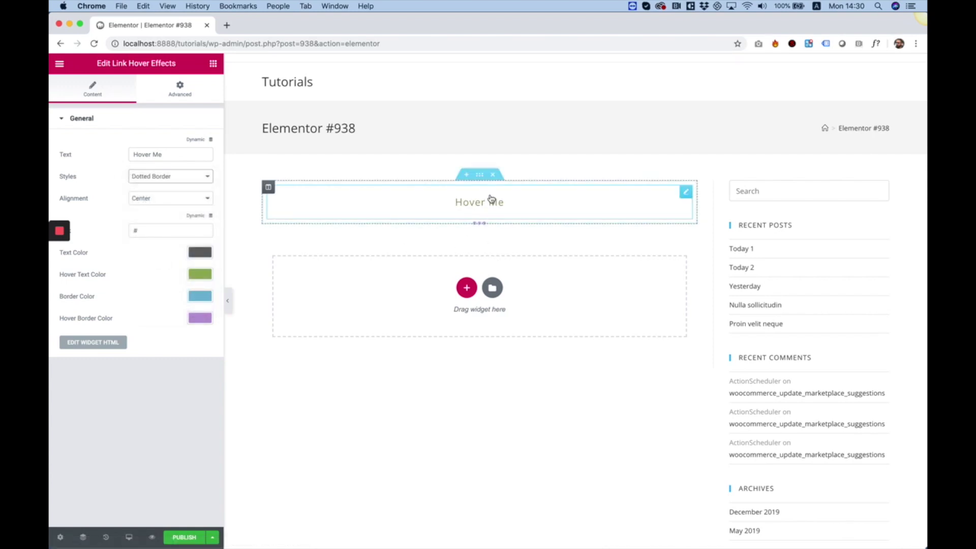
left_click(173, 181)
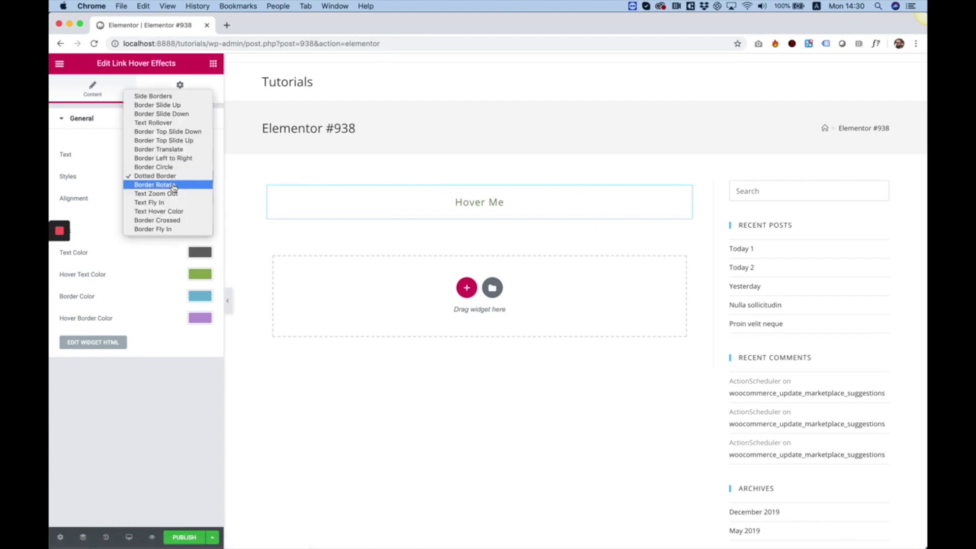
left_click(173, 220)
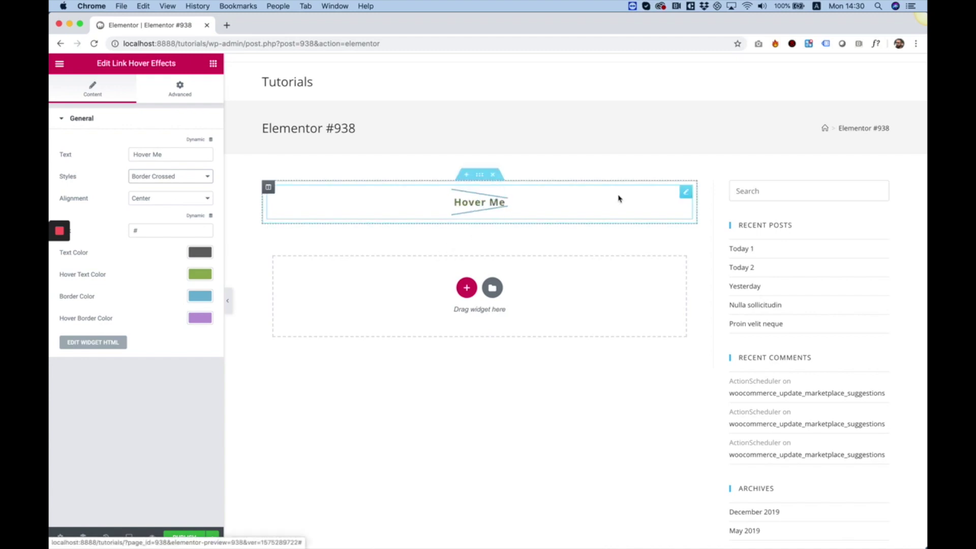
mouse_move(479, 202)
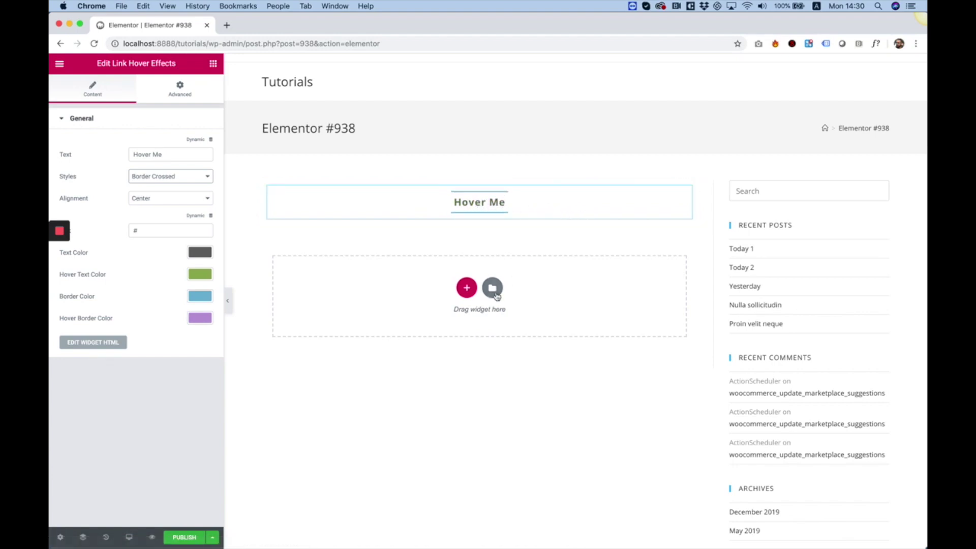
left_click(166, 205)
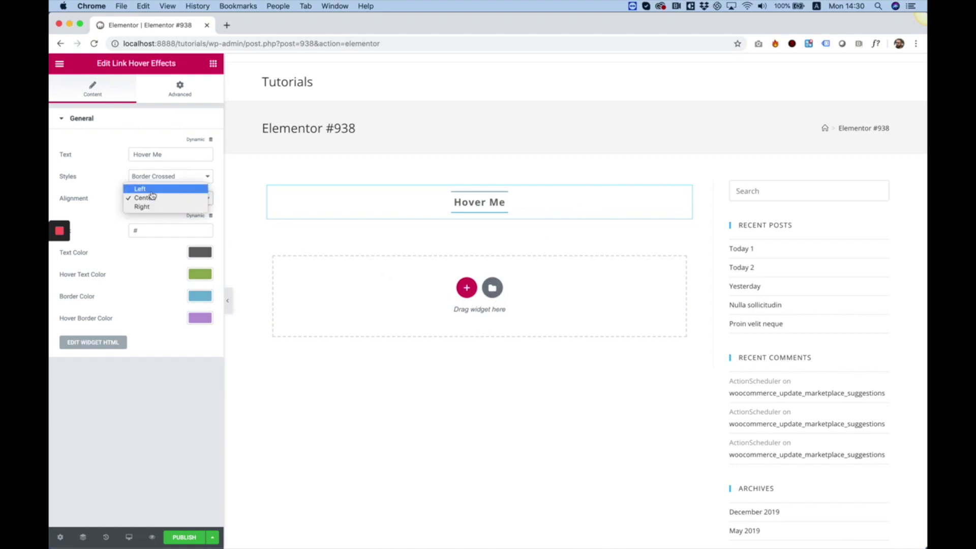
left_click(154, 188)
left_click(161, 198)
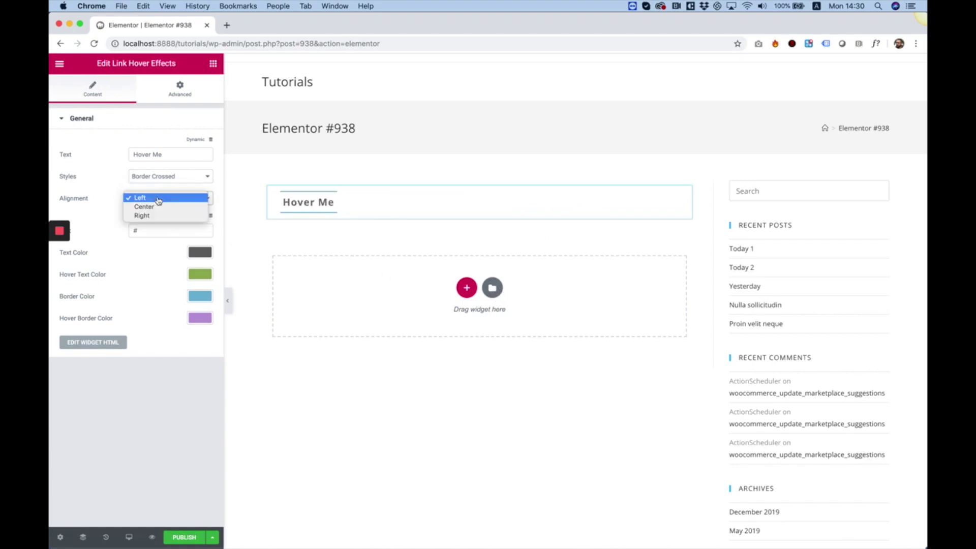
left_click(162, 213)
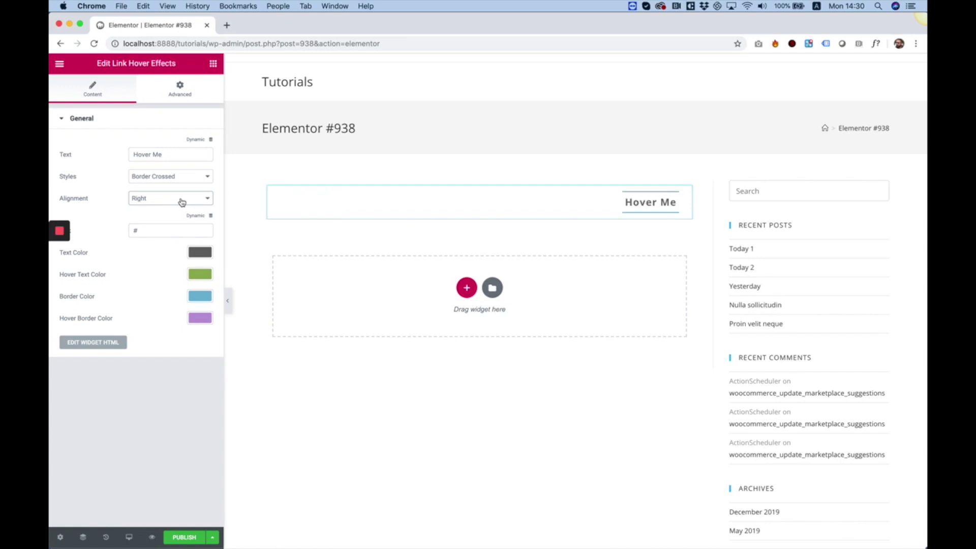
left_click(178, 202)
left_click(161, 188)
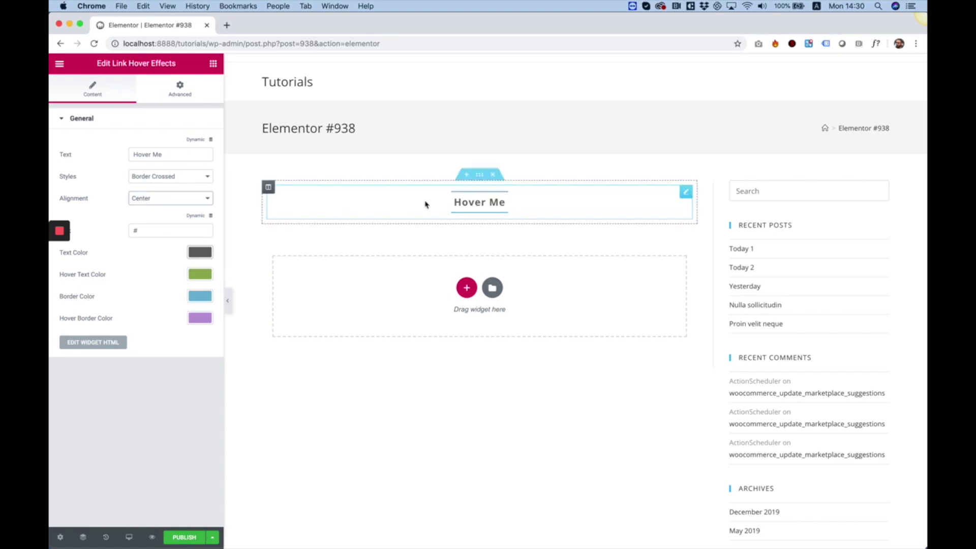
- Set the link text color to black
left_click(200, 258)
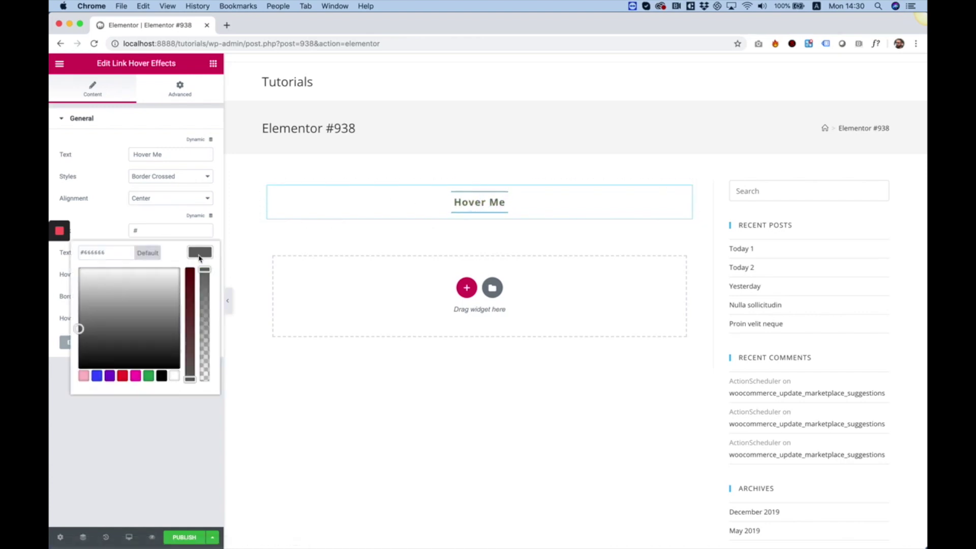
left_click(161, 380)
left_click(168, 431)
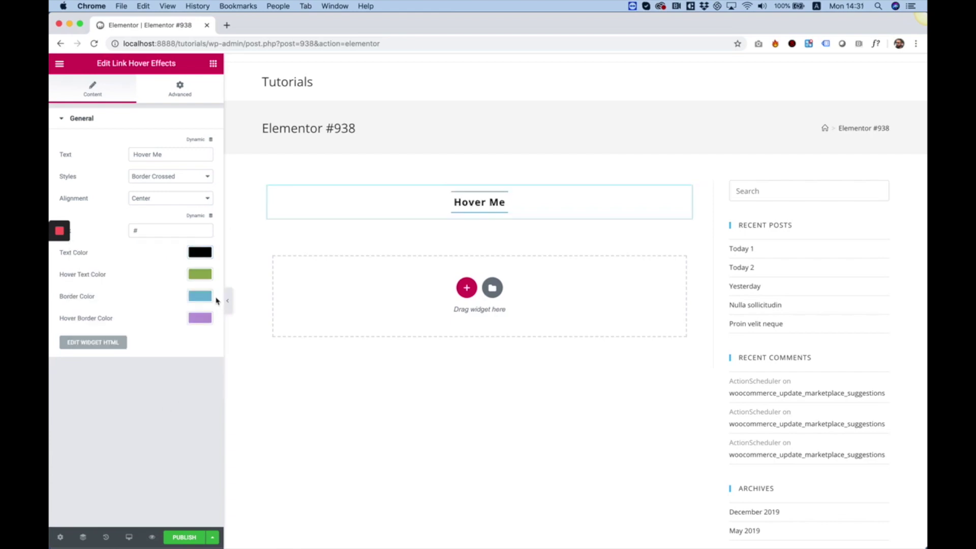
- Set the hover text color to blue
left_click(200, 274)
left_click(97, 398)
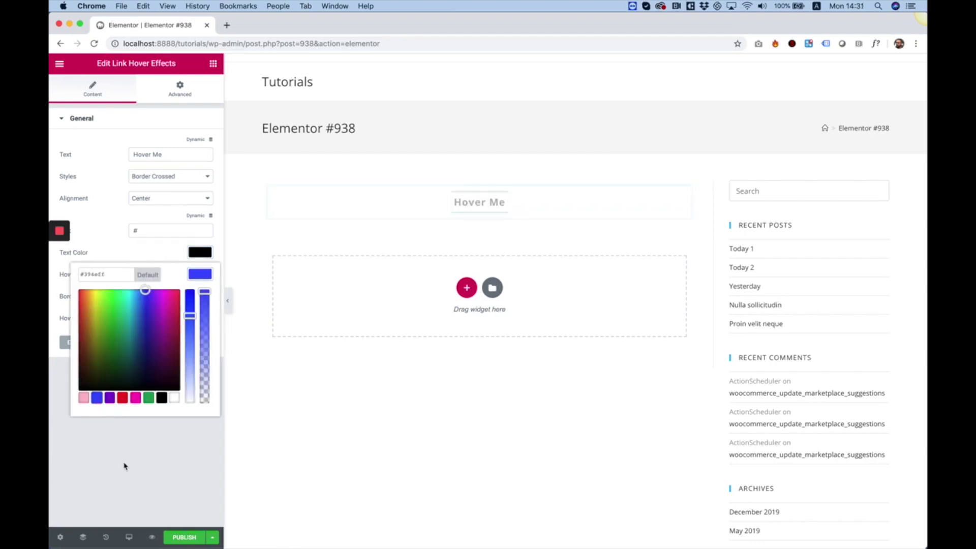
left_click(125, 465)
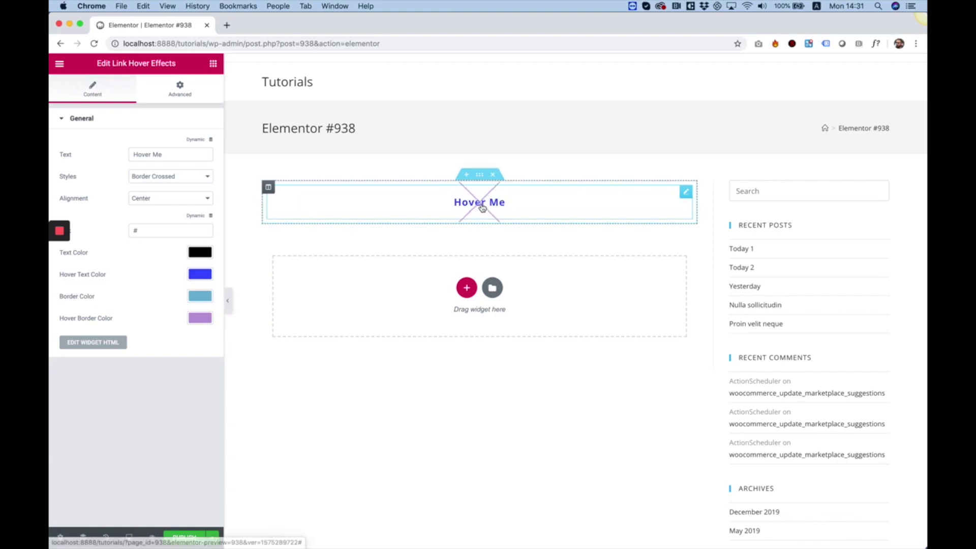
left_click(200, 295)
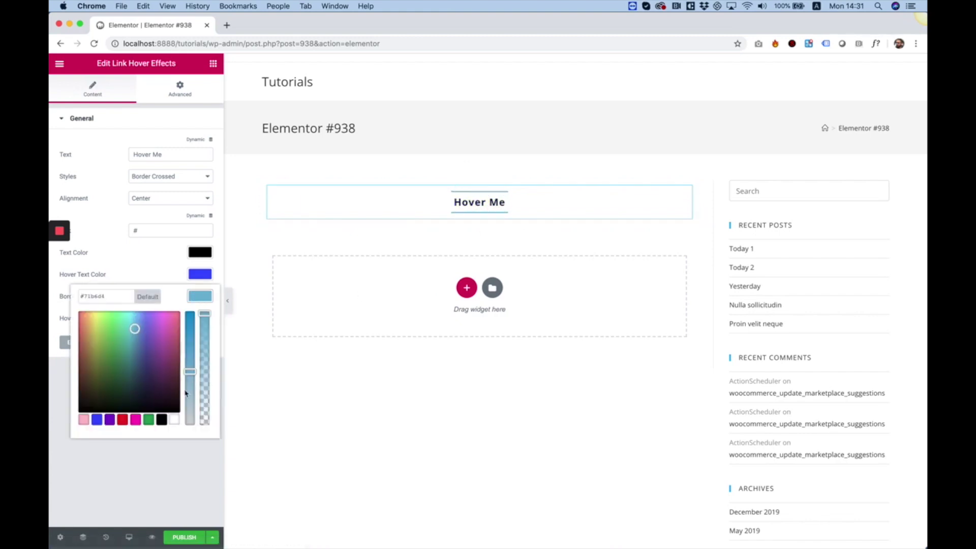
- Set the border color to black and the hover border color to blue
left_click(162, 420)
left_click(163, 465)
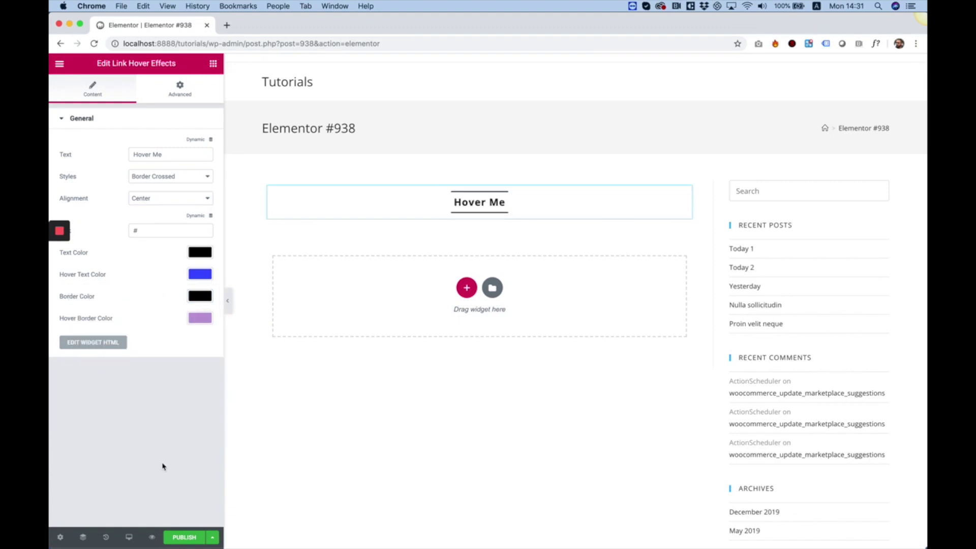
left_click(199, 318)
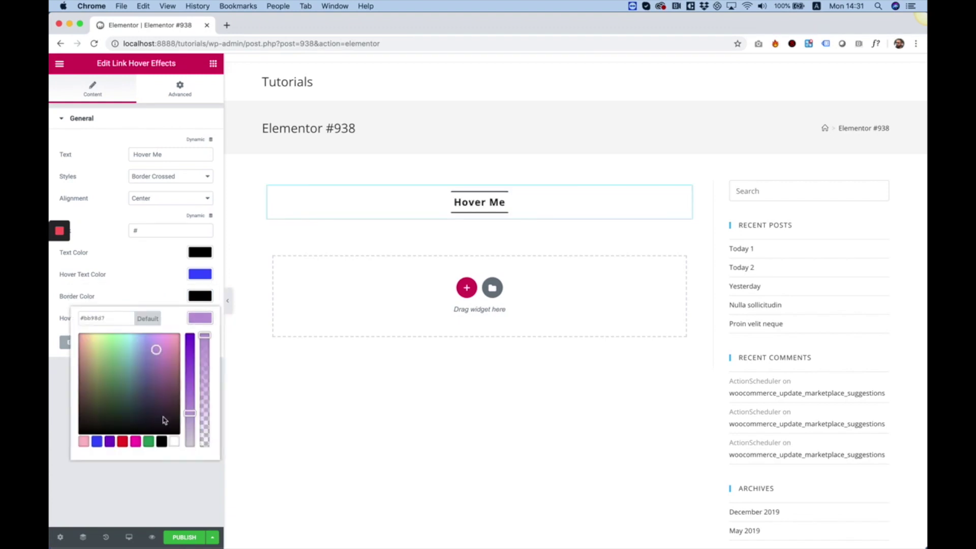
left_click(97, 442)
left_click(116, 479)
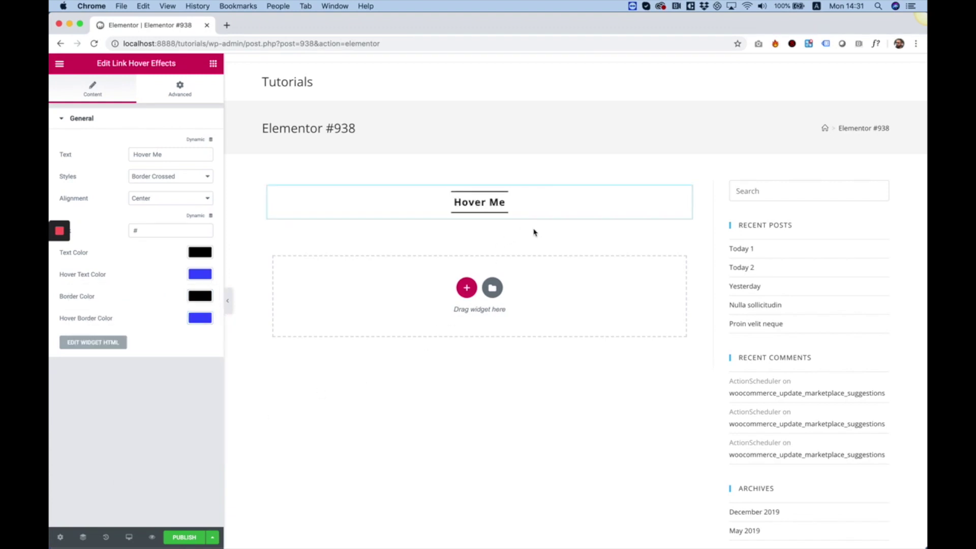